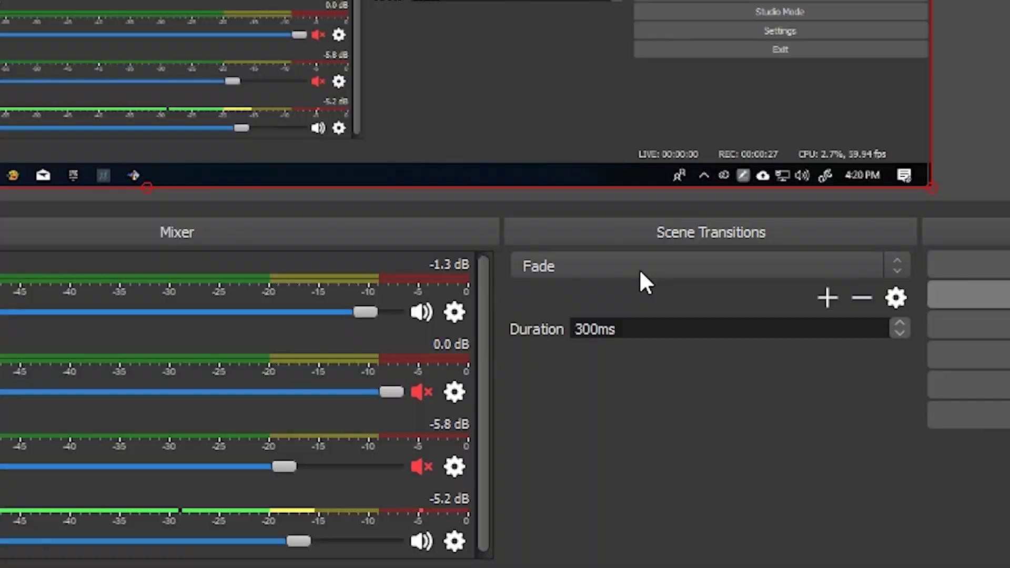
# Step: Keep Fade as the current transition and add a new Stinger transition named 'Tutorial'
pyautogui.click(617, 269)
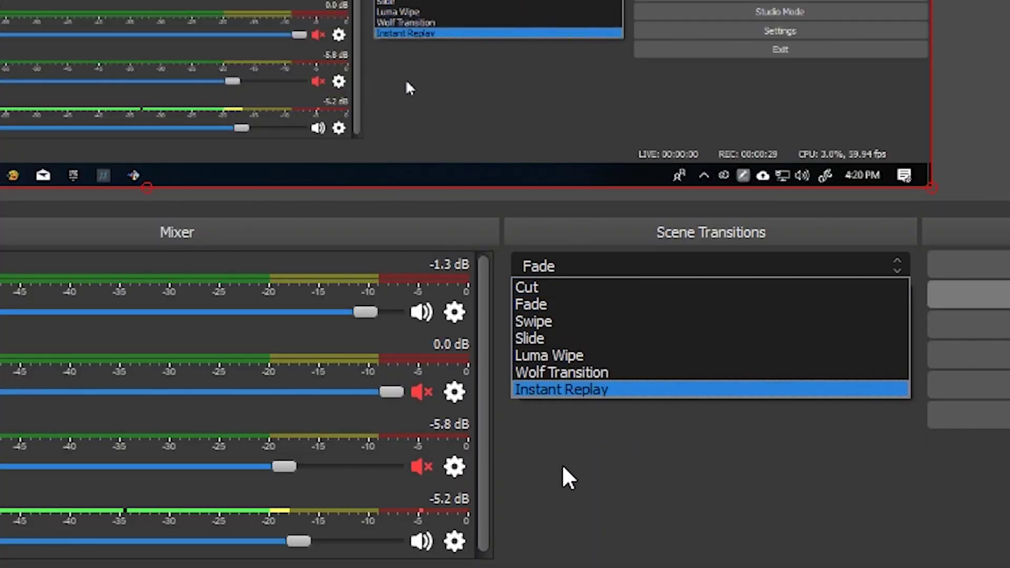
pyautogui.click(845, 304)
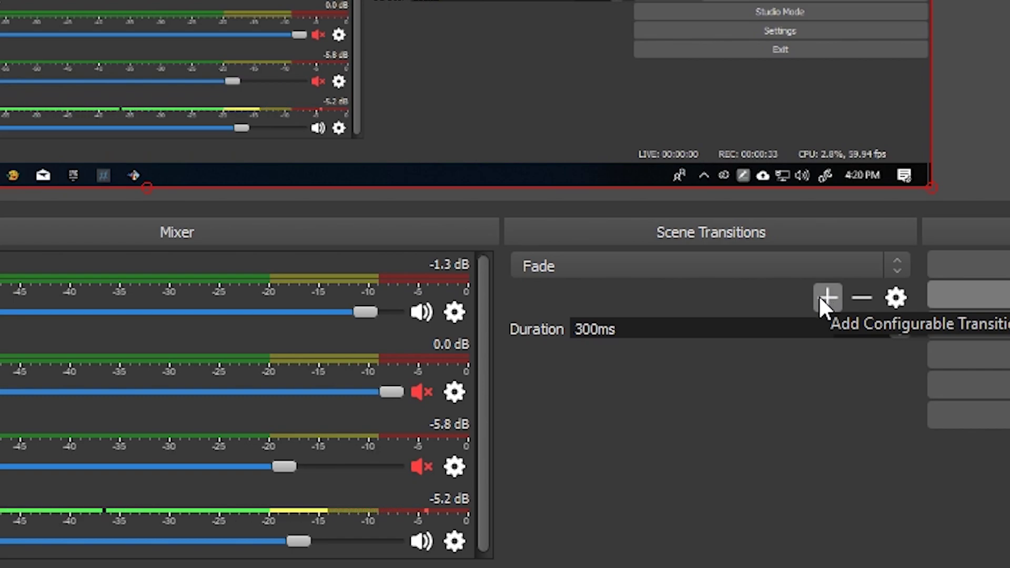
pyautogui.click(821, 298)
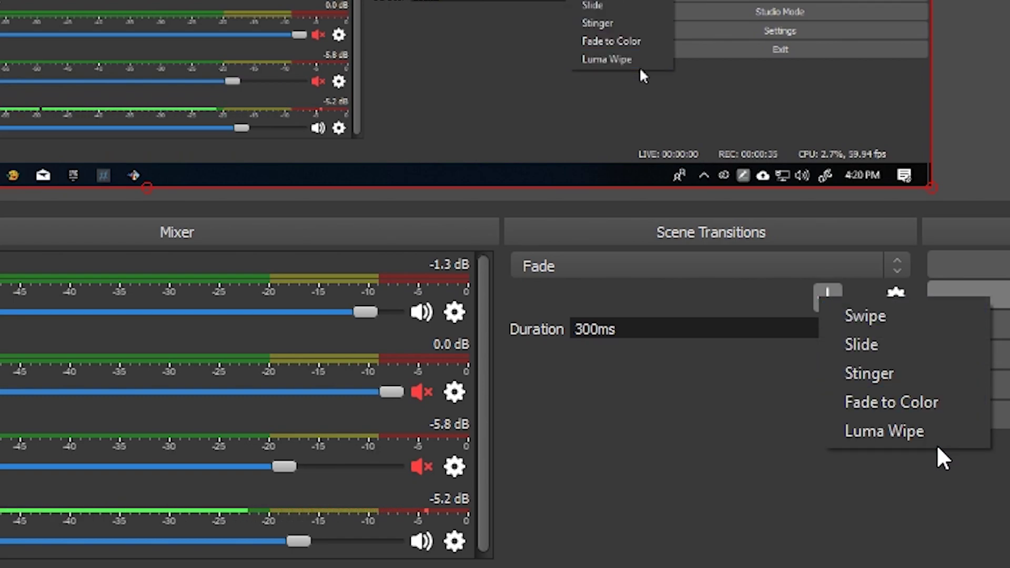
pyautogui.click(921, 374)
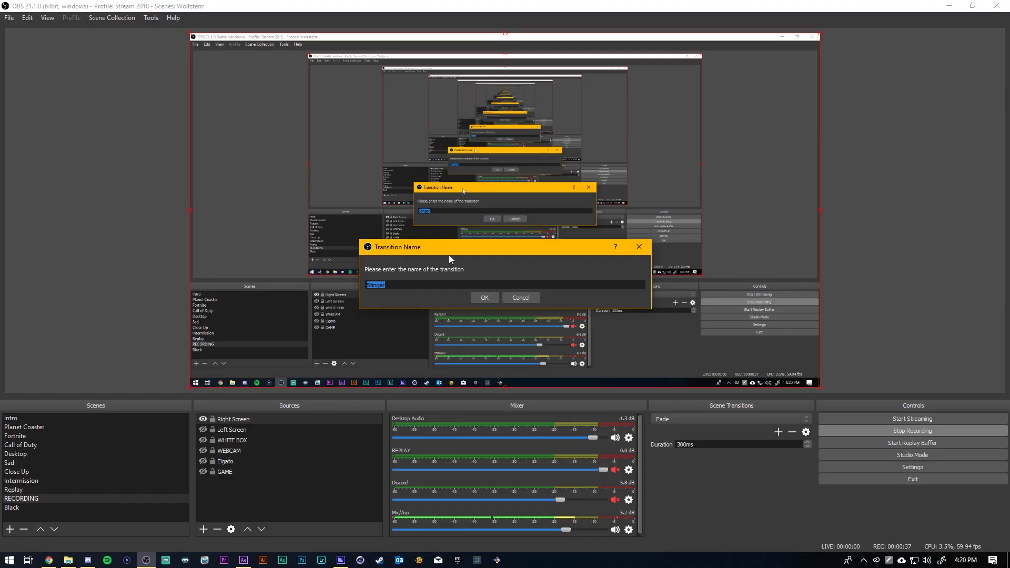
pyautogui.write('Tutorial')
pyautogui.press('Return')
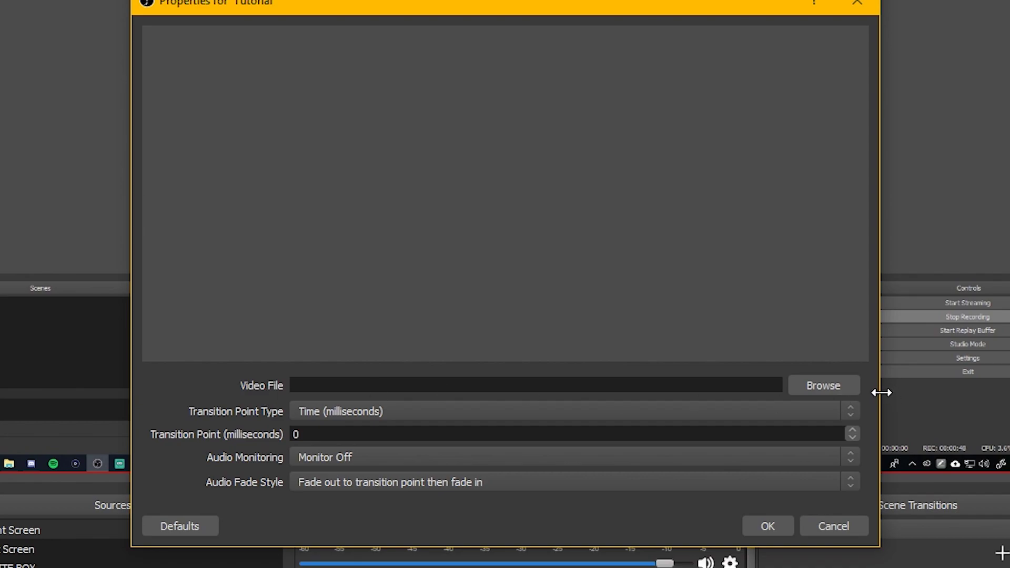
# Step: Set the Tutorial stinger's video file to Tutorial.mov from the Desktop and switch to After Effects
pyautogui.click(815, 386)
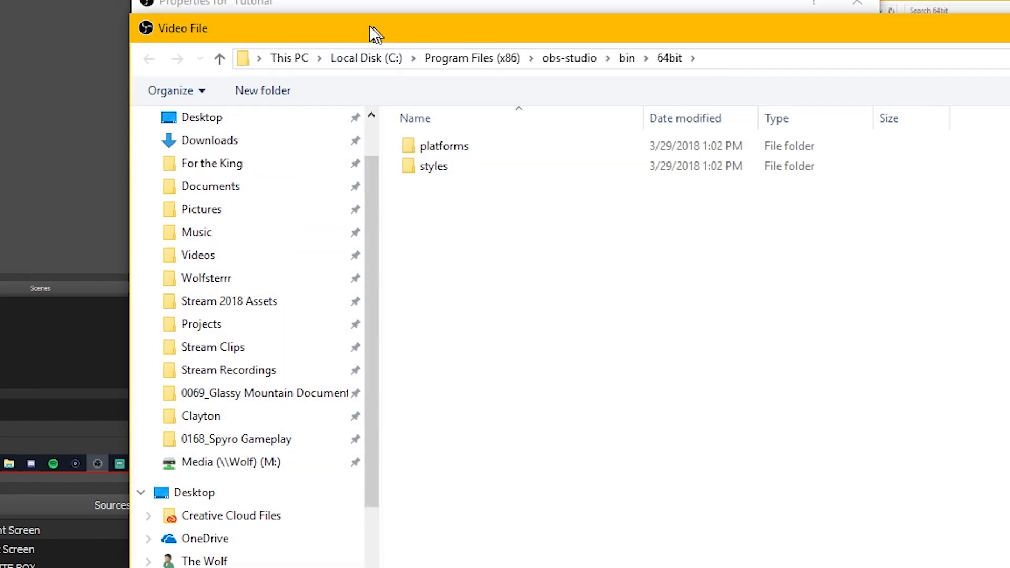
pyautogui.scroll(2, 44, 135)
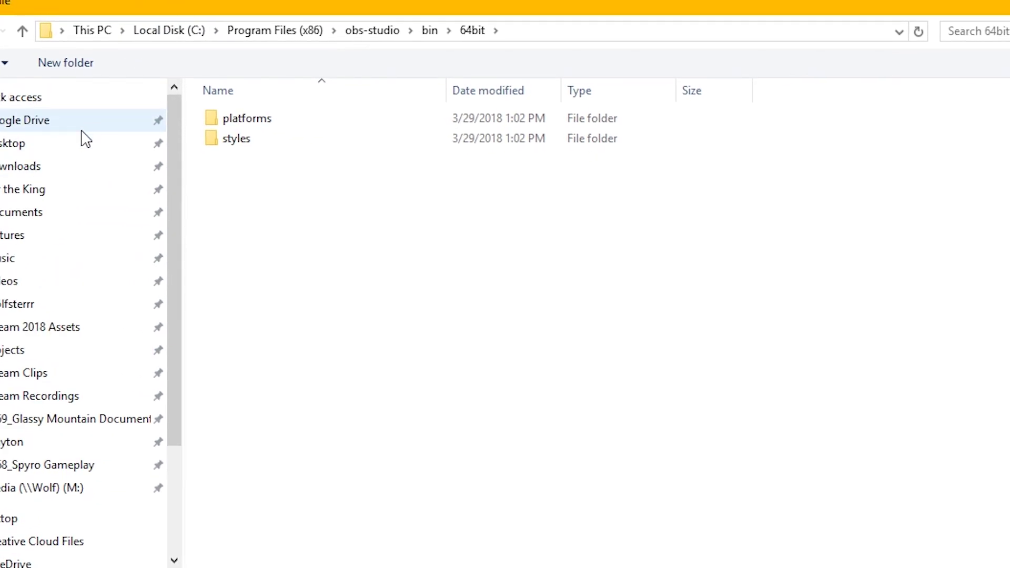
pyautogui.click(39, 146)
pyautogui.click(877, 153)
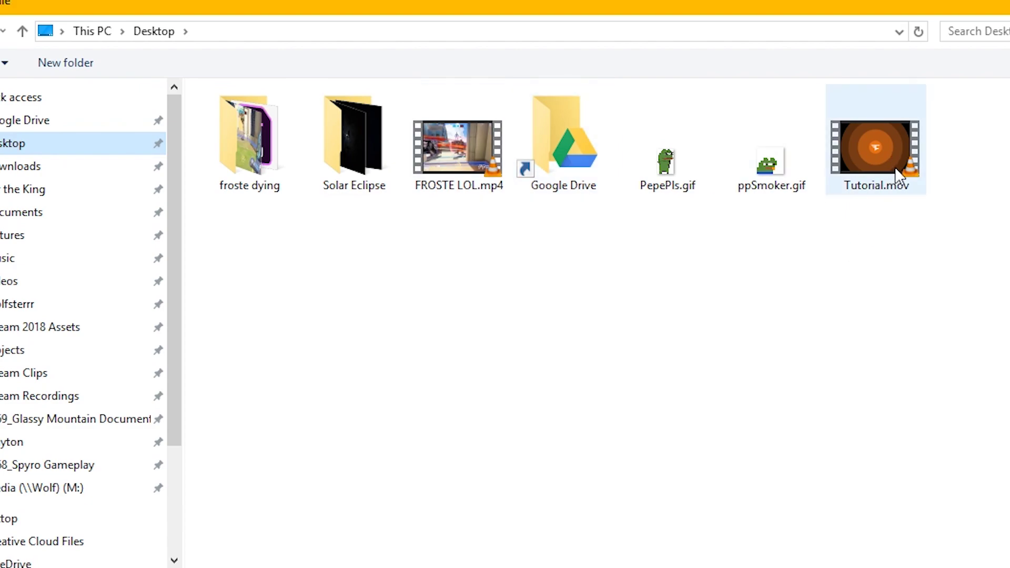
pyautogui.doubleClick(884, 158)
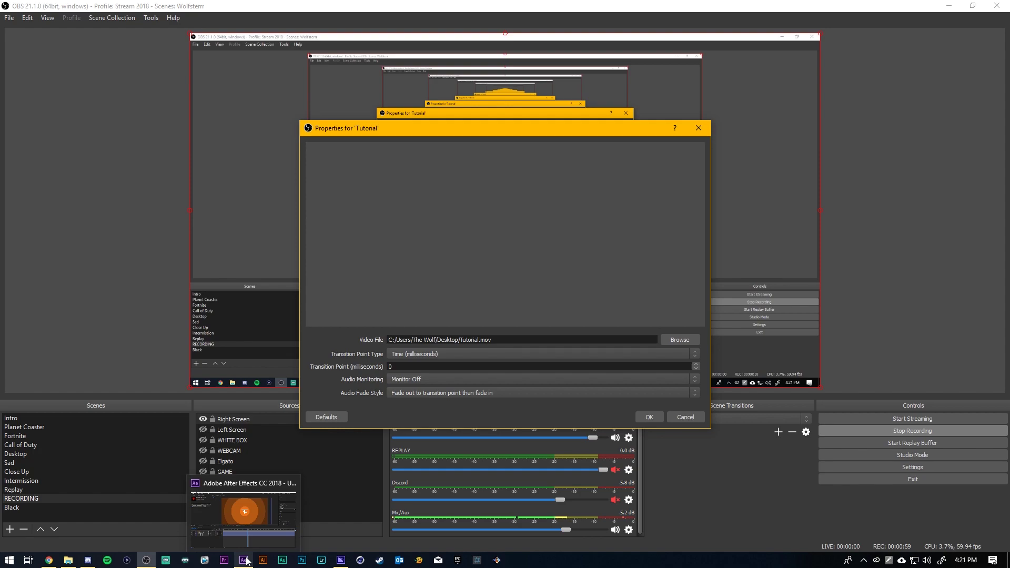
pyautogui.click(245, 561)
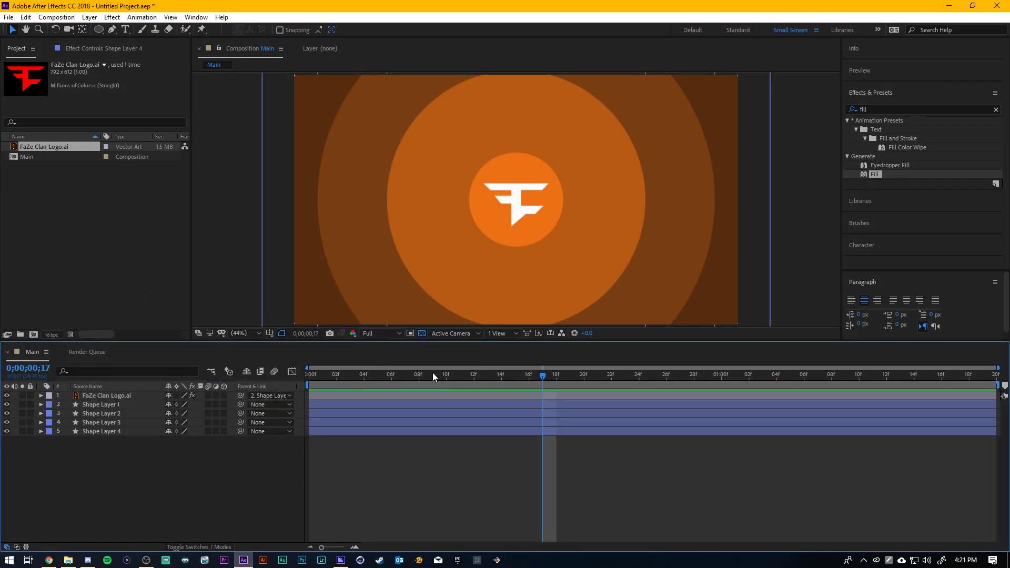
# Step: Scrub the Main comp timeline to frame 23 and check the frames just after it
pyautogui.moveTo(562, 375); pyautogui.dragTo(625, 378)
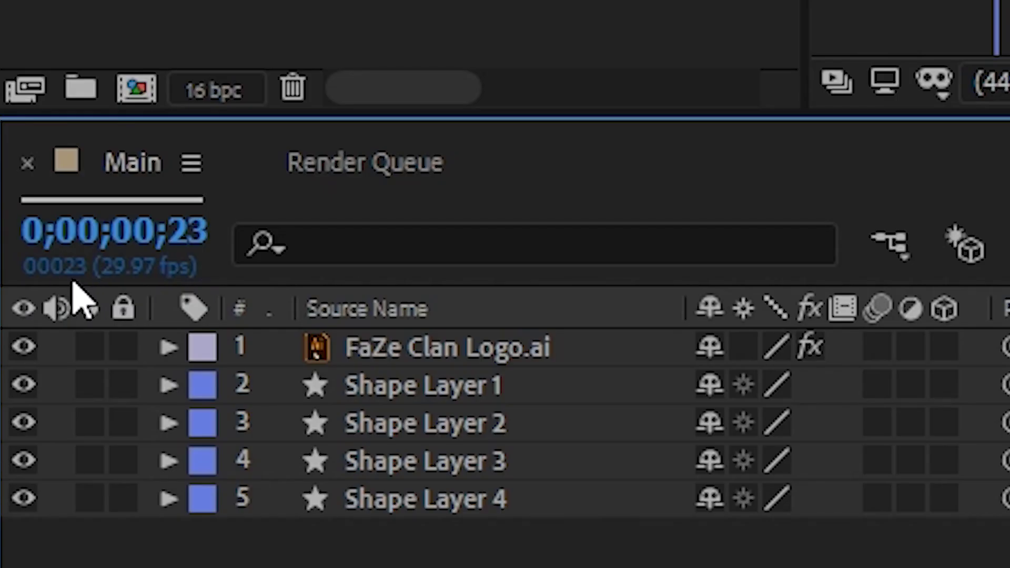
pyautogui.moveTo(625, 379); pyautogui.dragTo(656, 377)
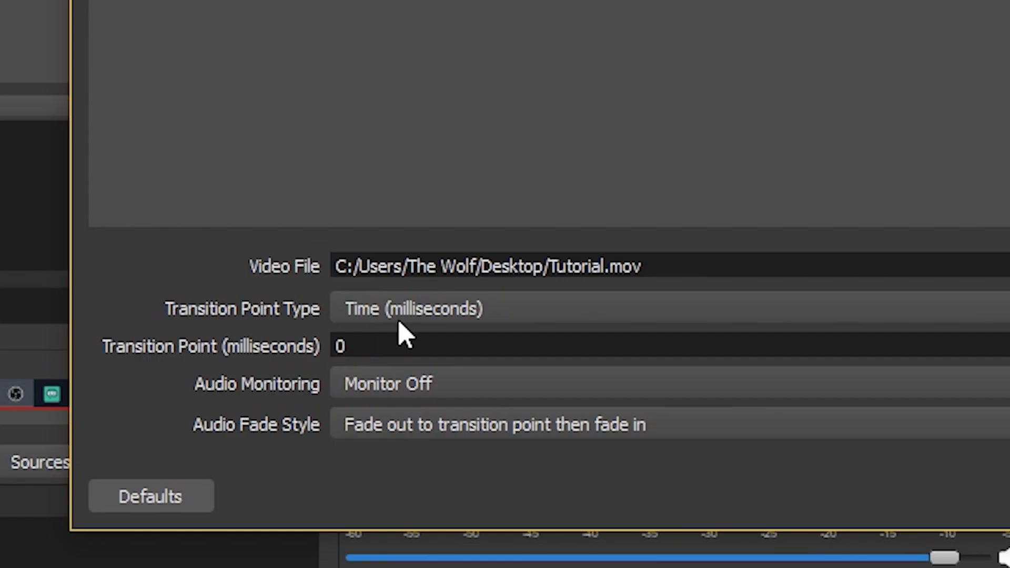
# Step: Set the stinger's transition point to Frame 23, keep audio monitoring off, and save
pyautogui.click(416, 313)
pyautogui.click(408, 352)
pyautogui.press('Tab')
pyautogui.write('23')
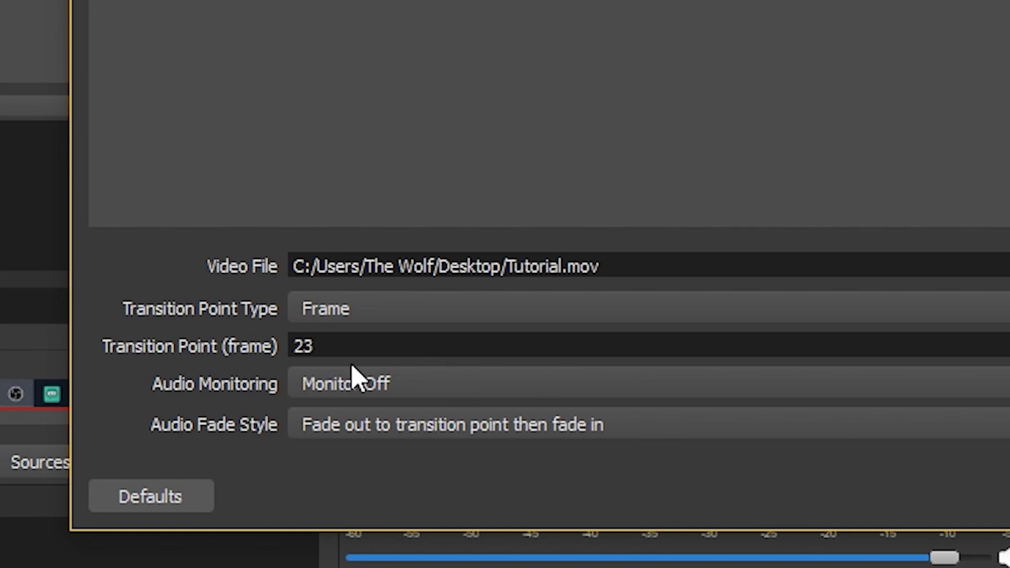
pyautogui.click(370, 384)
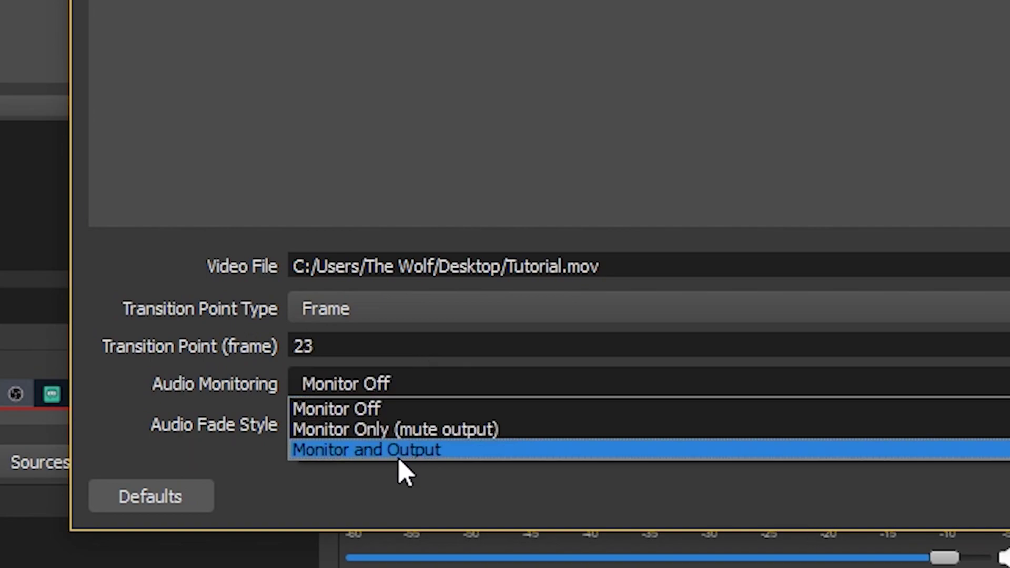
pyautogui.click(376, 480)
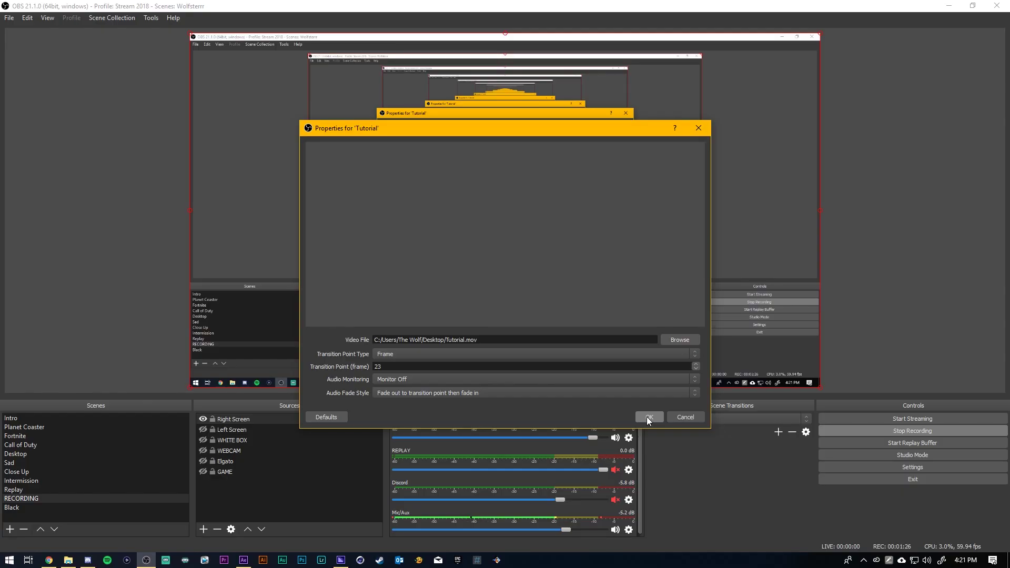
pyautogui.click(649, 418)
# Step: Make Tutorial the active scene transition and switch to the Black scene to test it
pyautogui.click(659, 420)
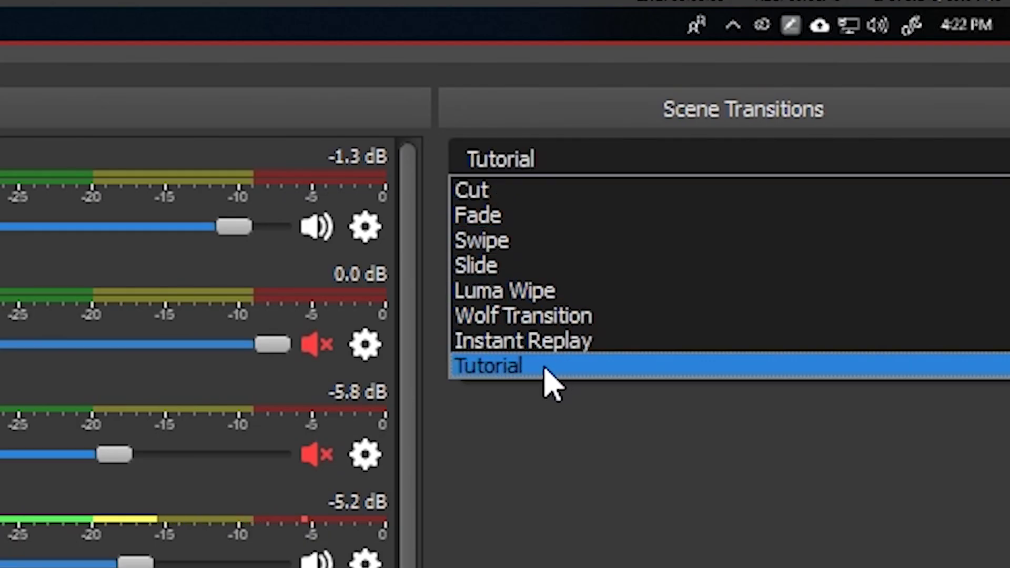
pyautogui.click(675, 479)
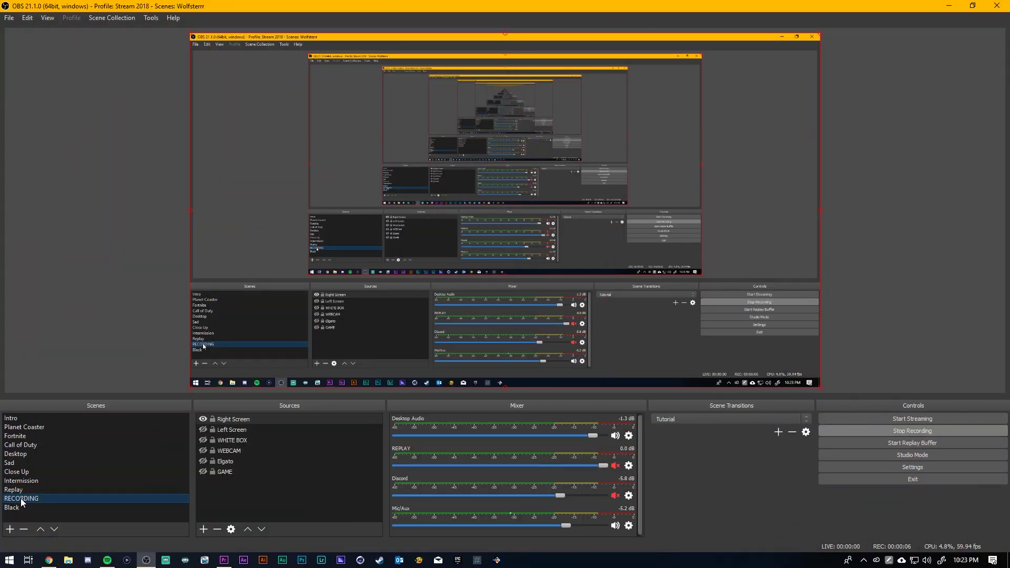
pyautogui.click(22, 507)
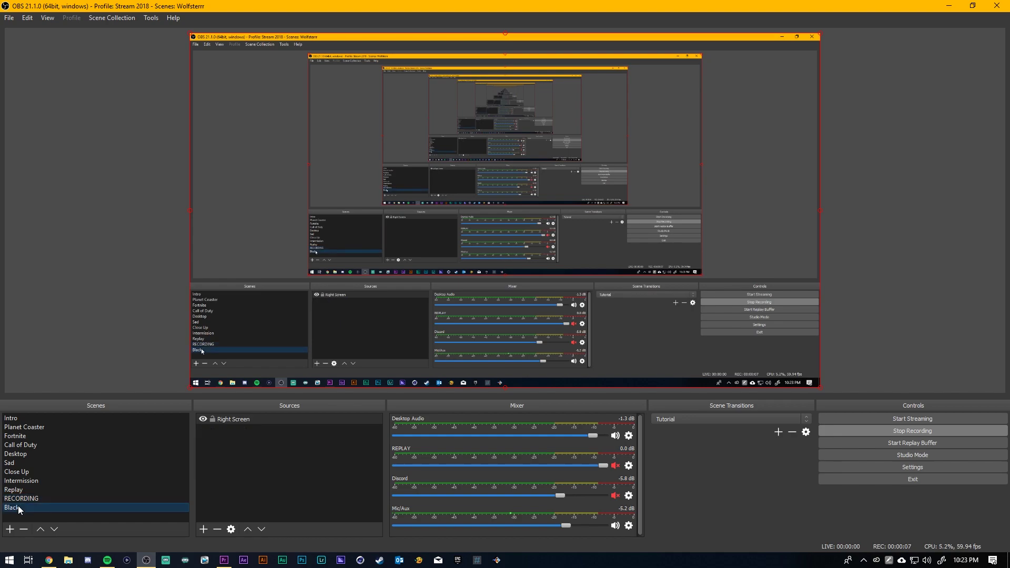
# Step: Set the Black scene's Transition Override to None
pyautogui.rightClick(20, 505)
pyautogui.press('Escape')
pyautogui.rightClick(20, 505)
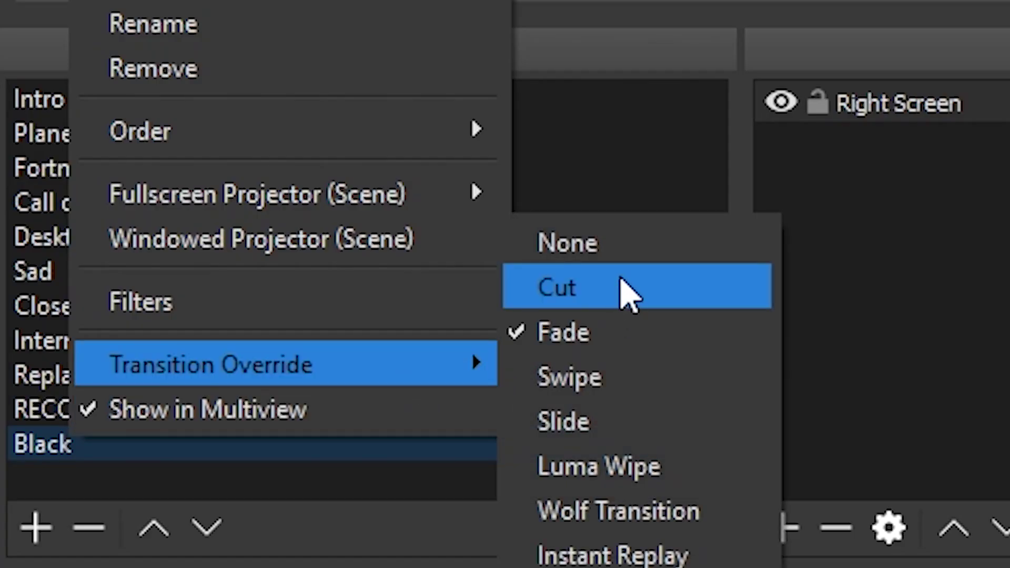
pyautogui.click(629, 274)
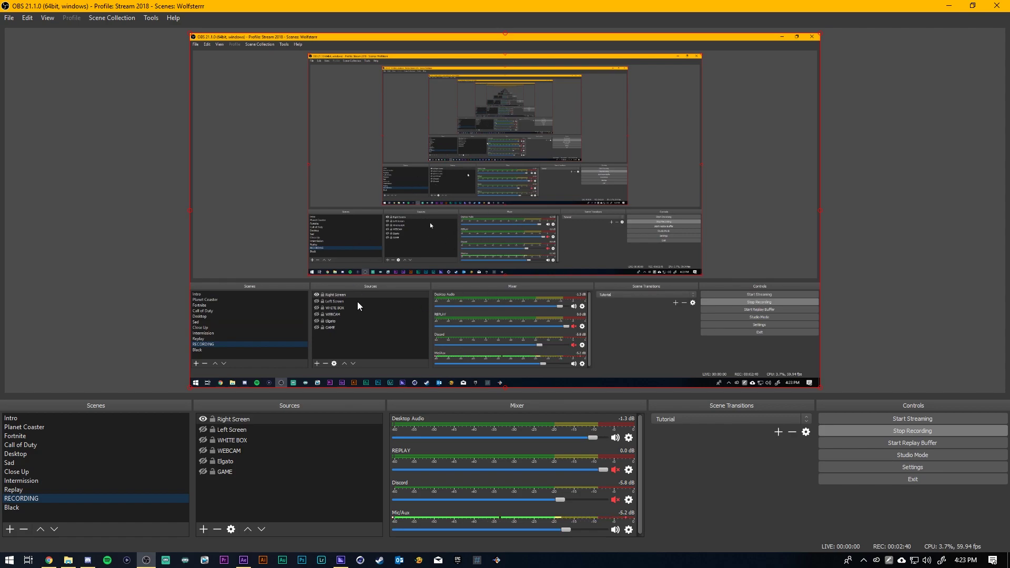
# Step: Reopen the Black scene's options, then select and deselect the GAME source
pyautogui.rightClick(10, 506)
pyautogui.click(199, 468)
pyautogui.click(200, 486)
# Step: Close OBS Studio and select the Fortnite scene in Streamlabs OBS
pyautogui.click(949, 6)
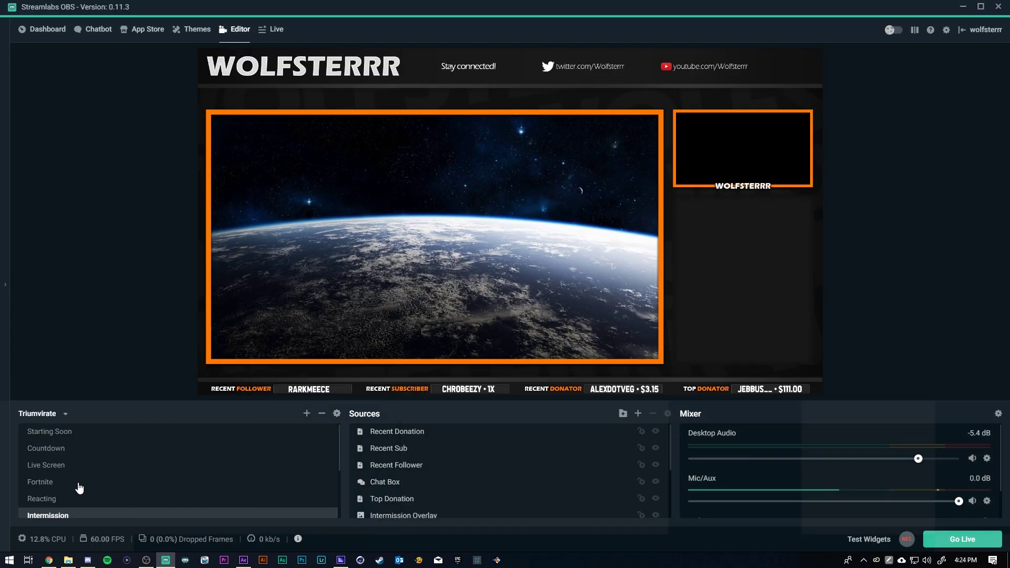
pyautogui.click(77, 483)
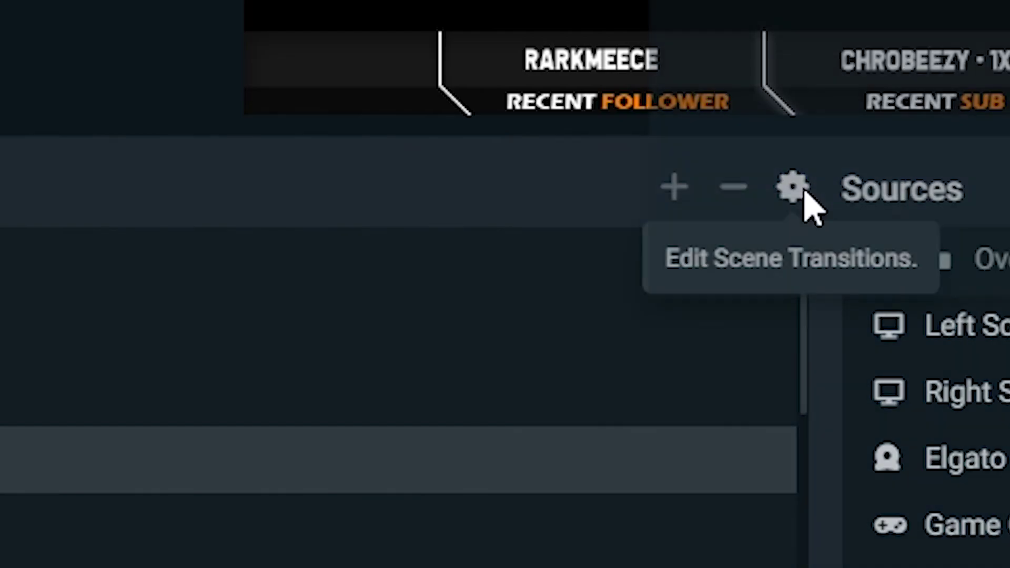
# Step: In Edit Scene Transitions, add a new transition and set its type to Stinger
pyautogui.click(337, 414)
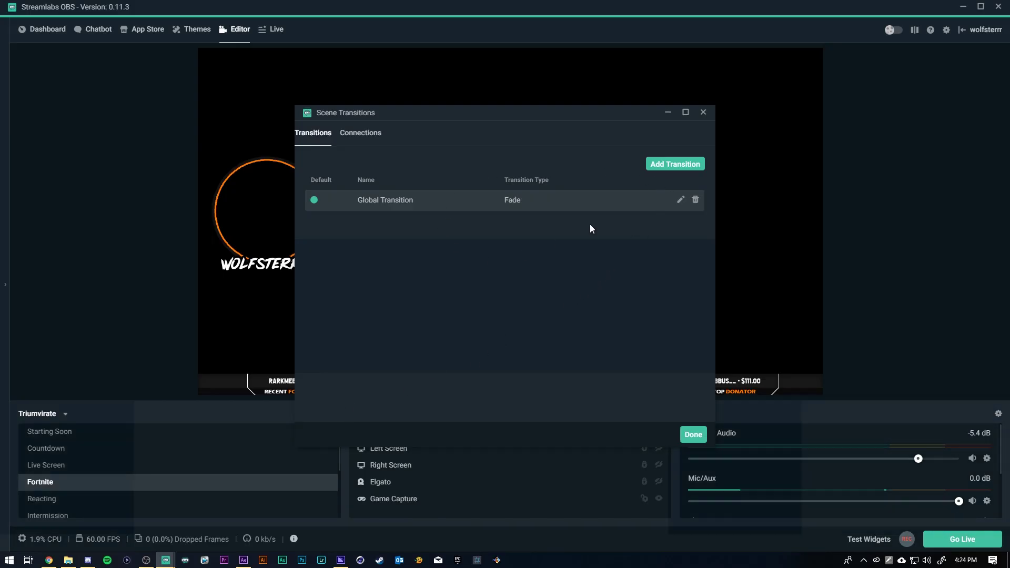
pyautogui.click(703, 112)
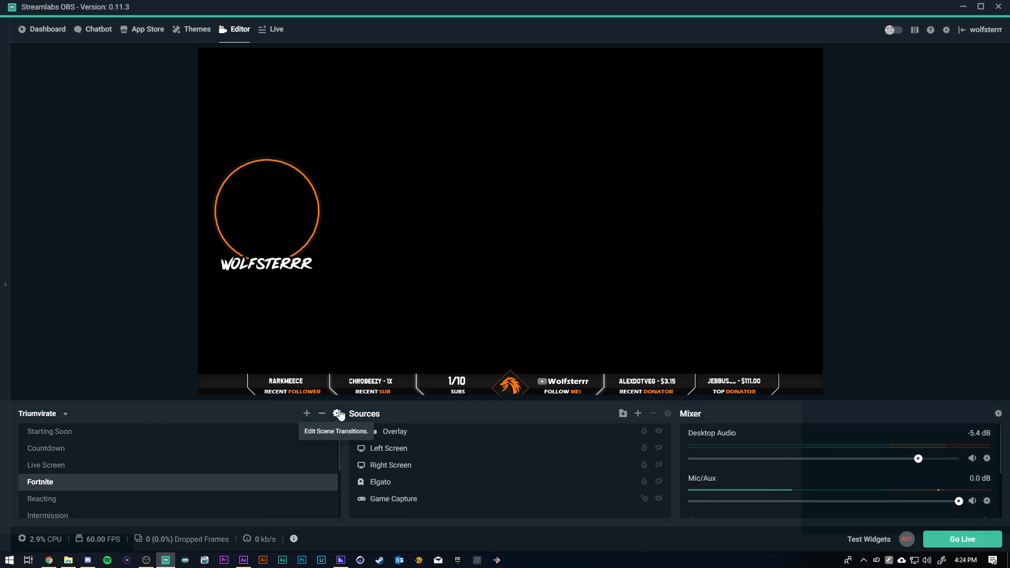
pyautogui.click(336, 414)
pyautogui.click(665, 165)
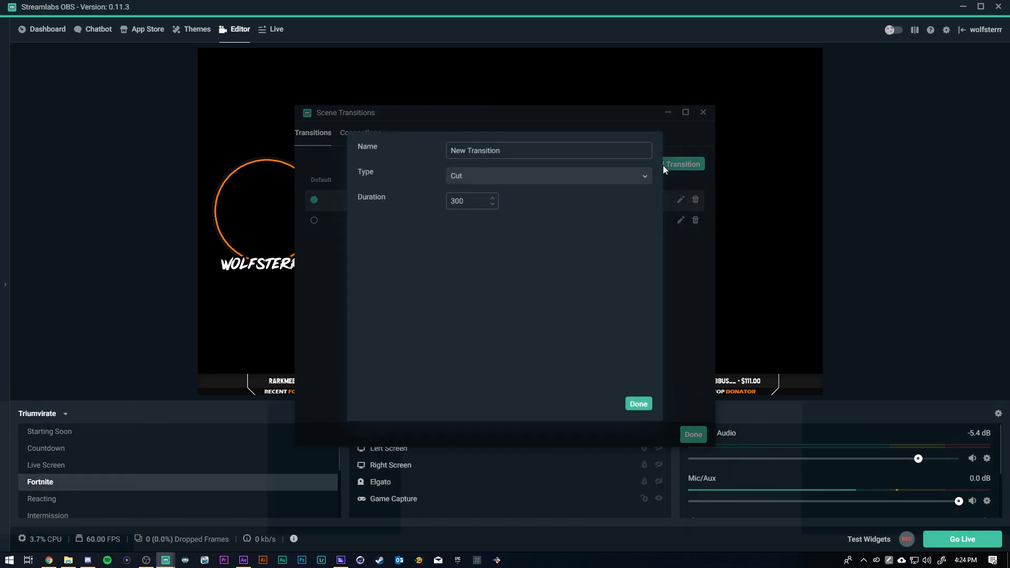
pyautogui.click(476, 175)
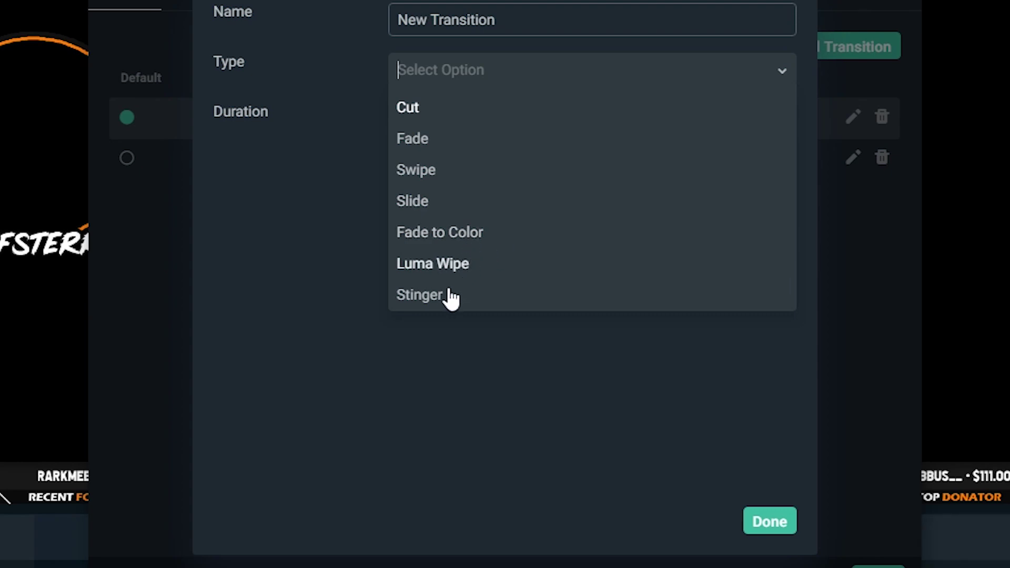
pyautogui.click(477, 288)
# Step: Point the stinger to Tutorial.mov, set its transition point to Frame 23, and save
pyautogui.click(758, 171)
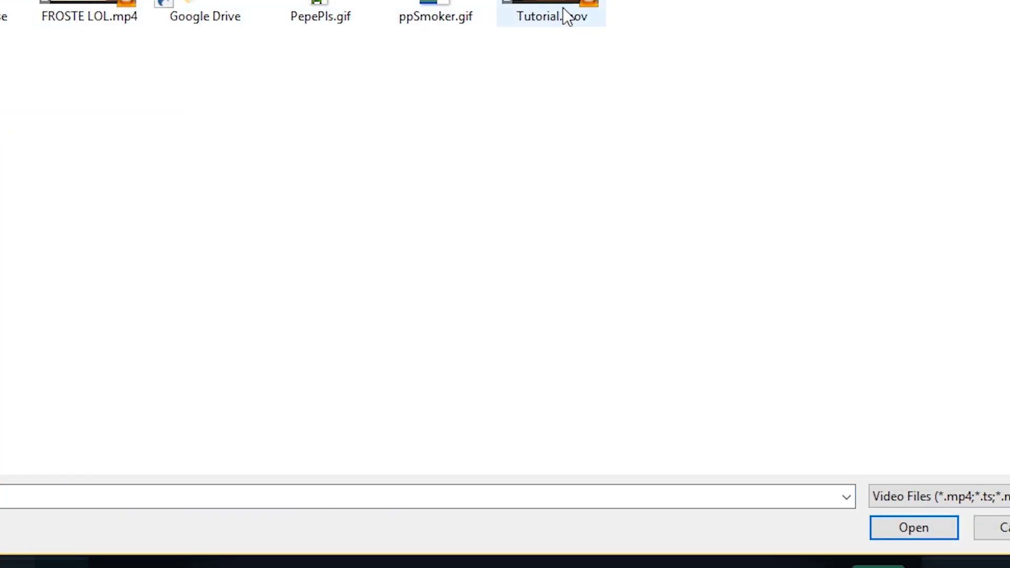
pyautogui.doubleClick(560, 10)
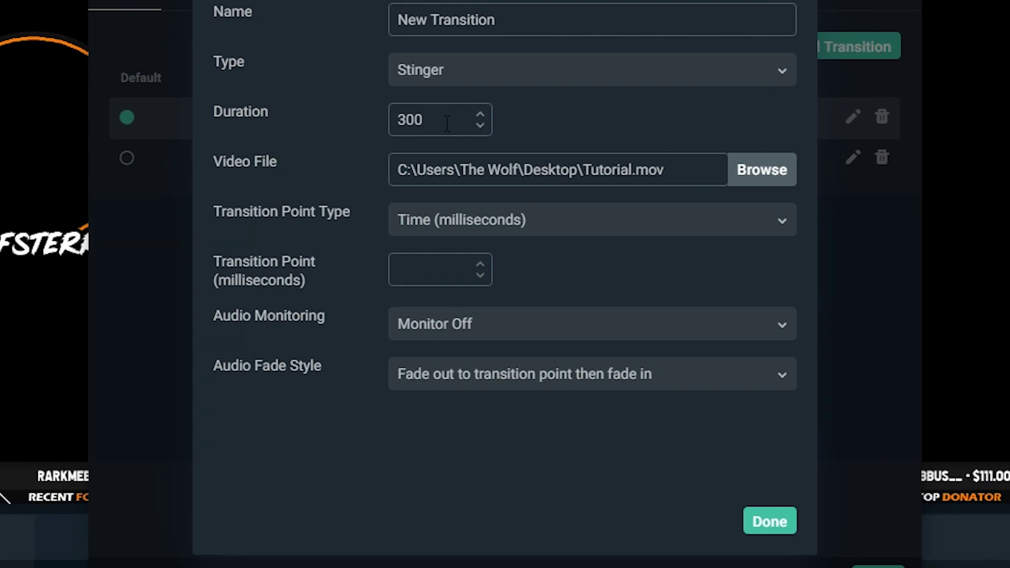
pyautogui.click(462, 226)
pyautogui.click(484, 288)
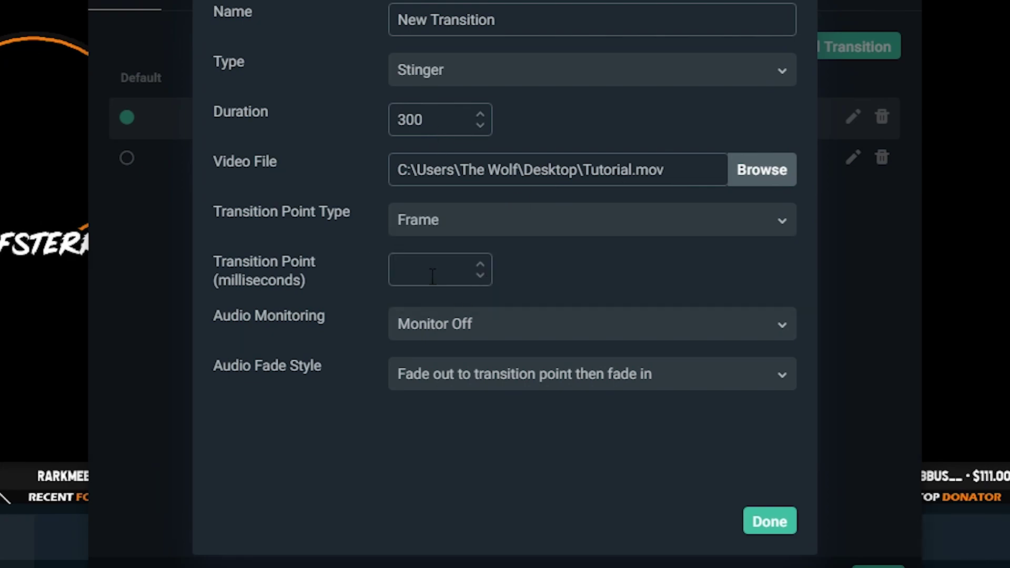
pyautogui.write('23')
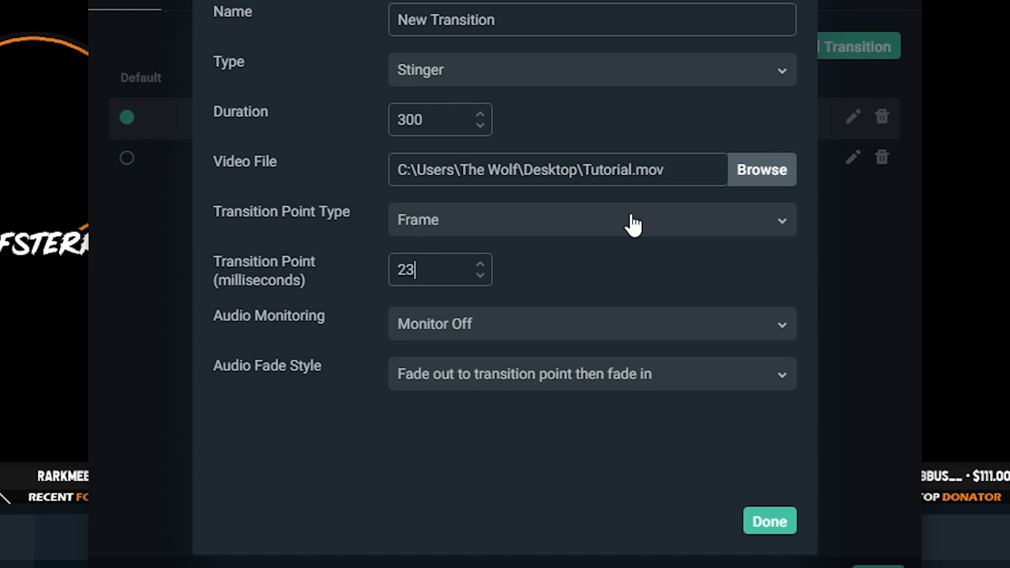
pyautogui.click(774, 521)
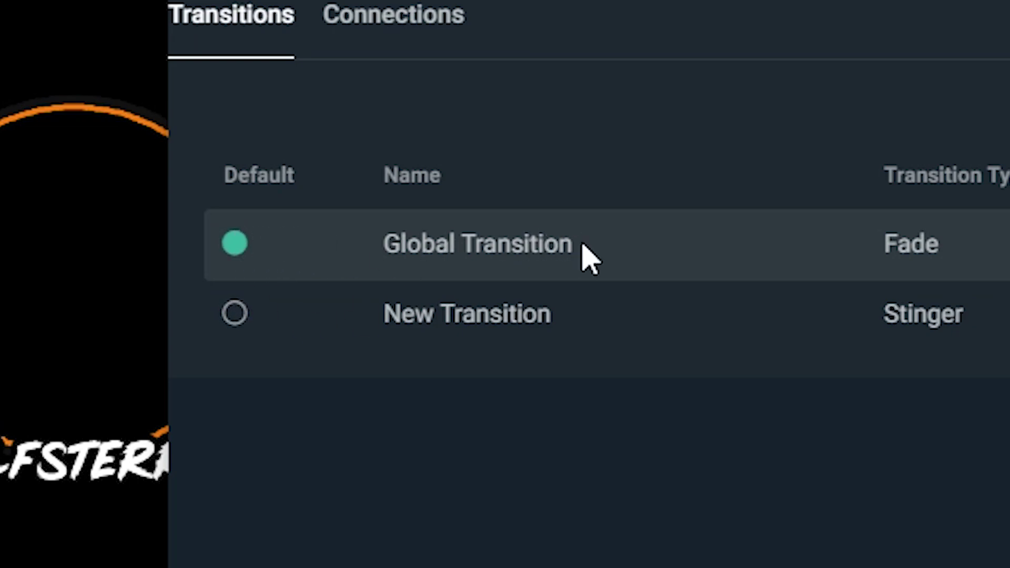
# Step: Make New Transition the default, rename it 'Tutorial', and open the Connections list
pyautogui.click(242, 317)
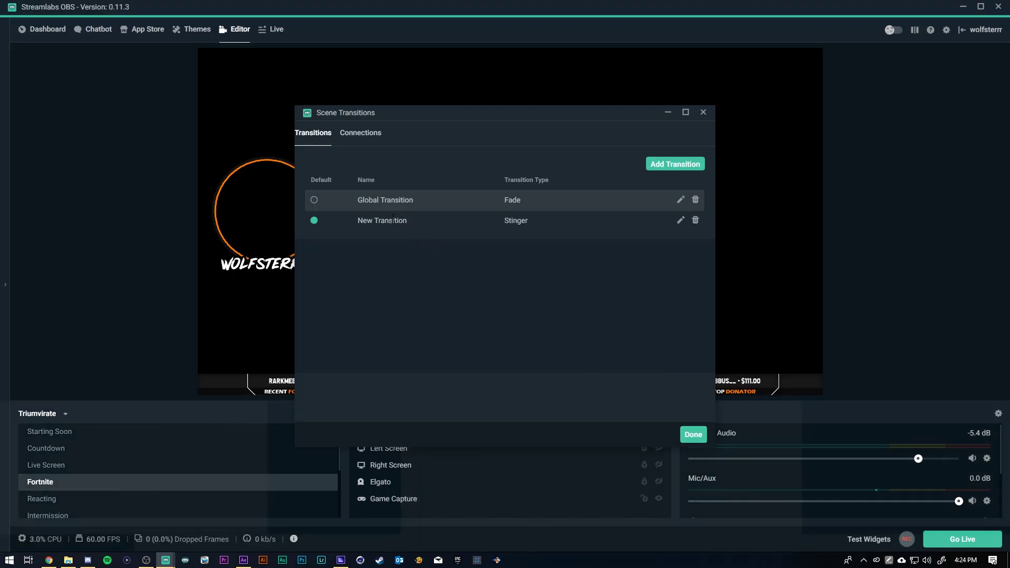
pyautogui.click(681, 220)
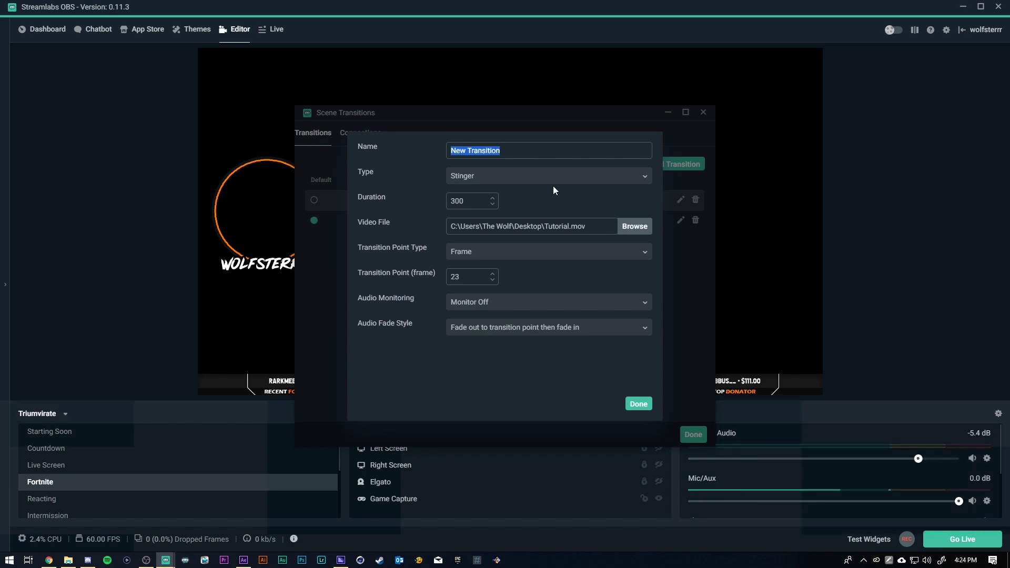
pyautogui.write('Tutorial')
pyautogui.press('Return')
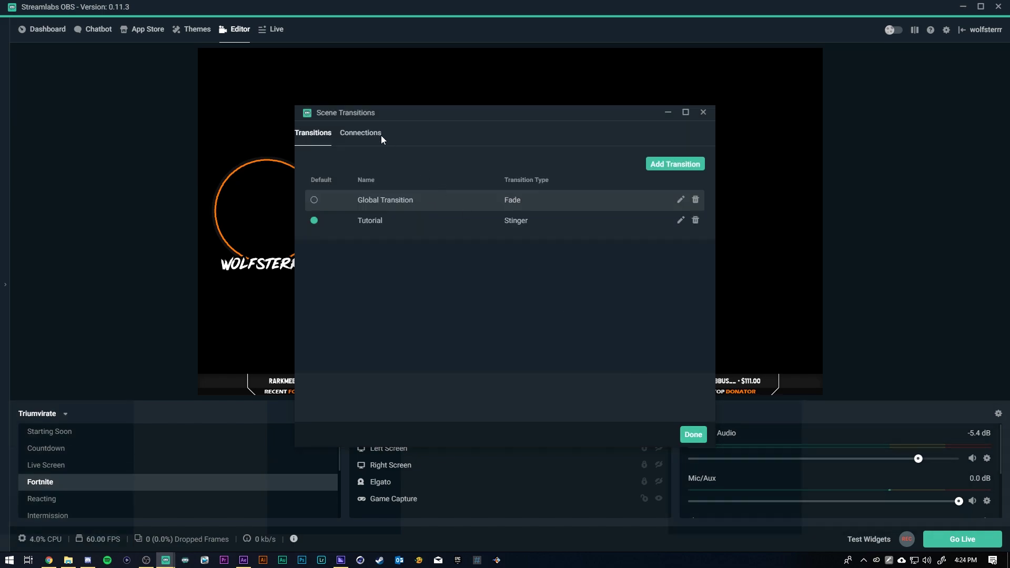
pyautogui.click(369, 132)
# Step: Add a connection from Starting Soon to Live Screen using the Tutorial transition
pyautogui.click(681, 166)
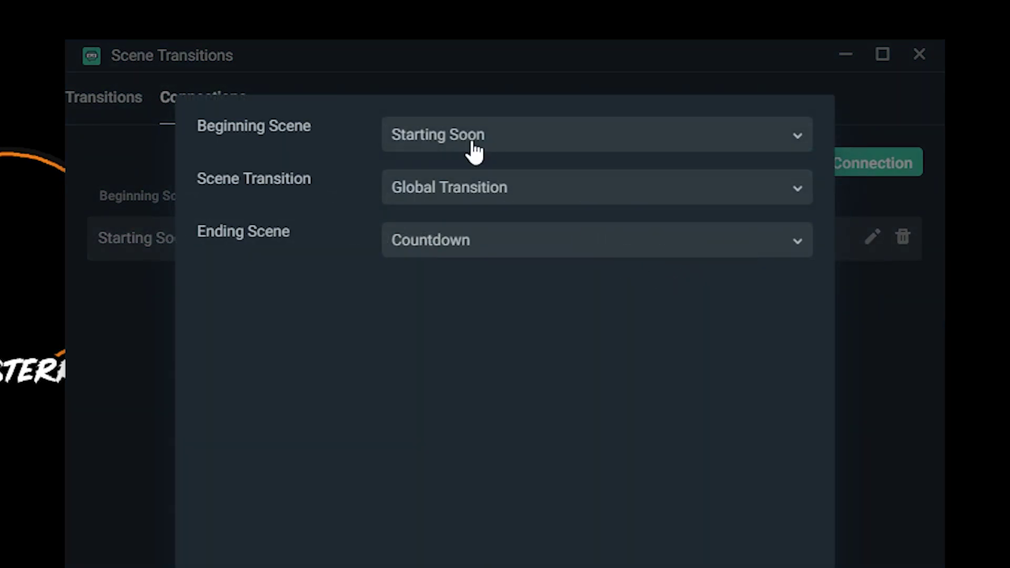
pyautogui.click(475, 135)
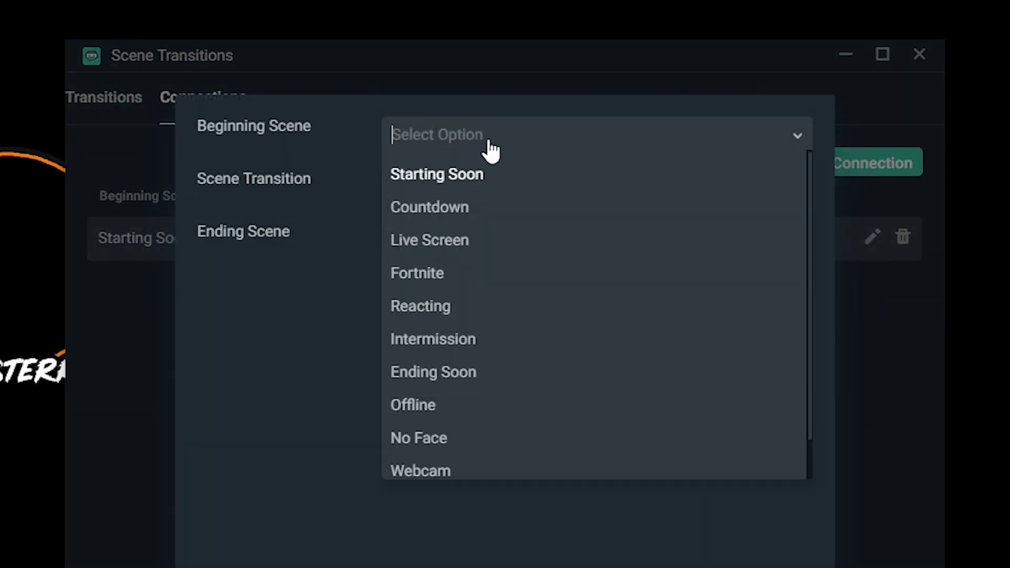
pyautogui.click(386, 174)
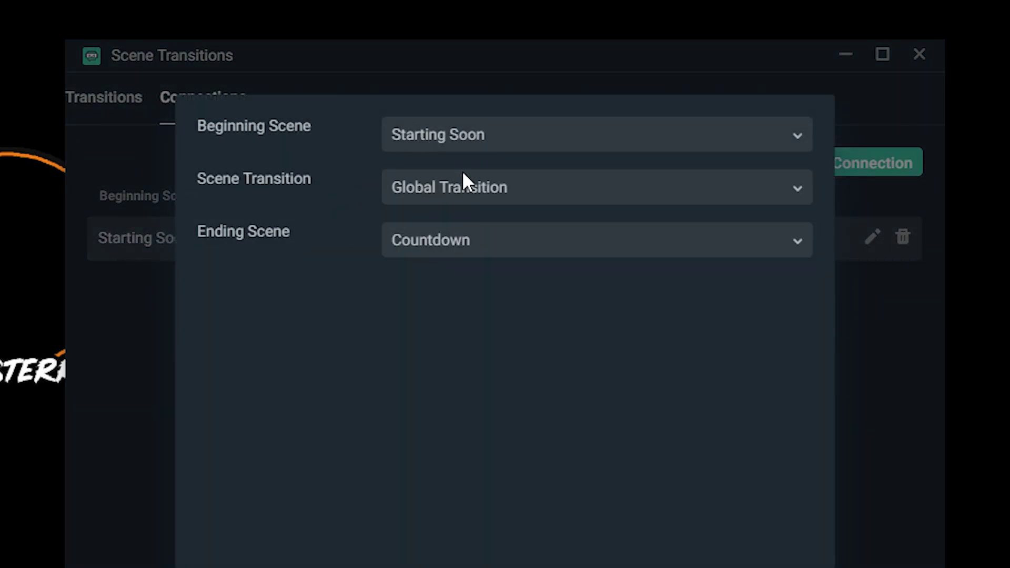
pyautogui.click(468, 195)
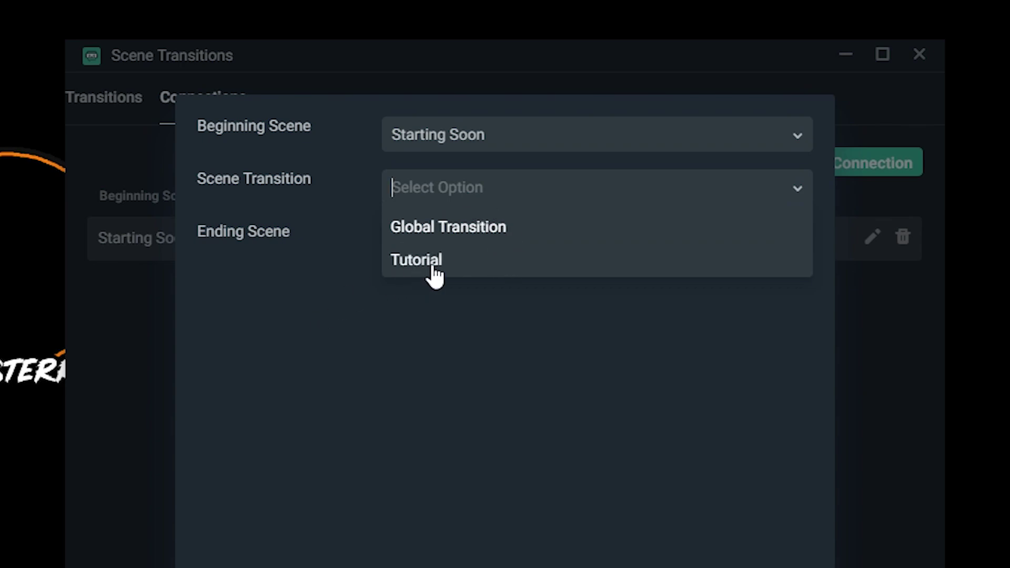
pyautogui.click(442, 227)
pyautogui.click(468, 244)
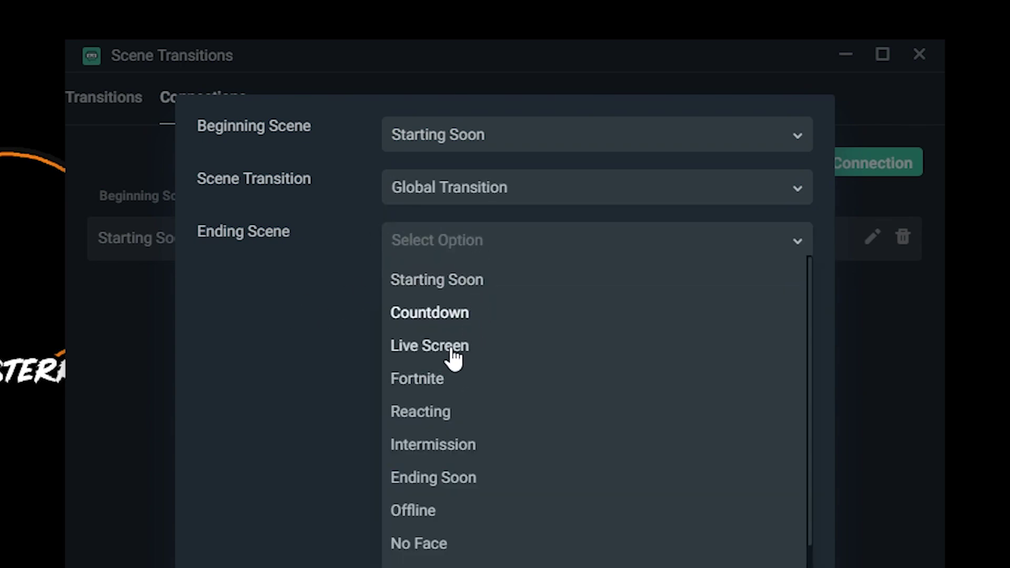
pyautogui.click(452, 352)
pyautogui.click(442, 194)
pyautogui.click(465, 260)
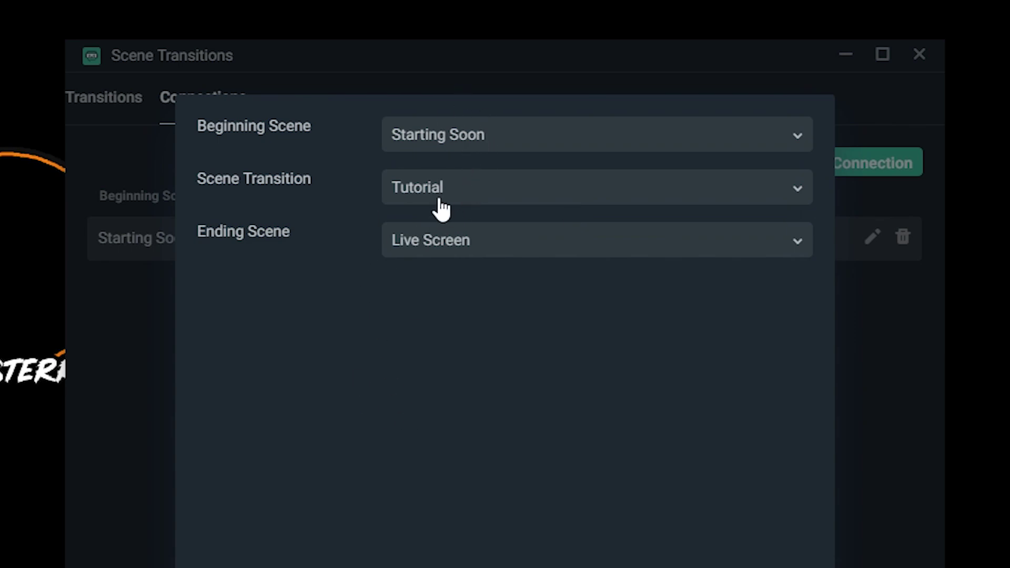
# Step: Save the Starting Soon connection, then delete it and return to the Transitions list
pyautogui.click(442, 138)
pyautogui.click(245, 447)
pyautogui.click(790, 557)
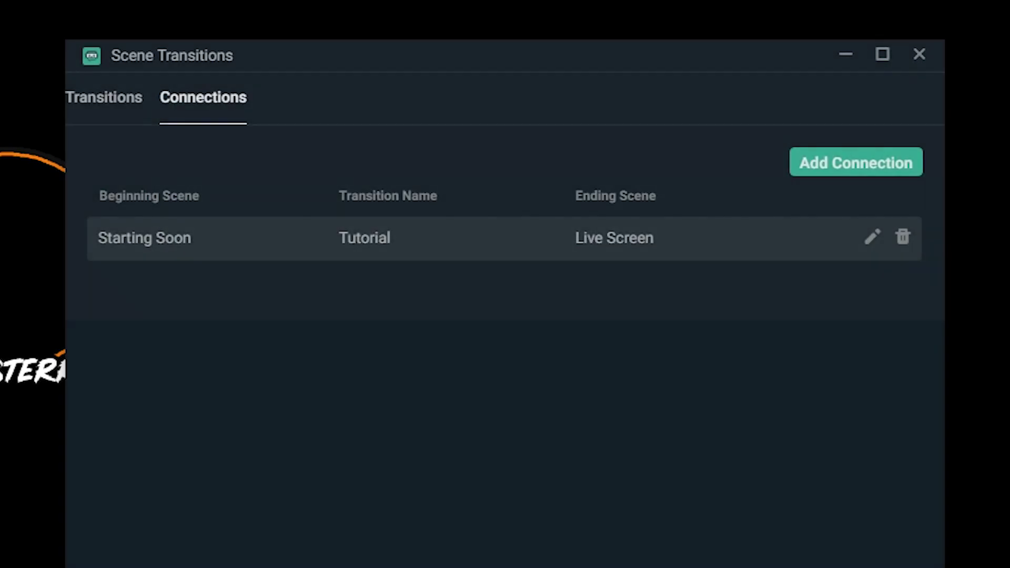
pyautogui.click(907, 244)
pyautogui.click(107, 84)
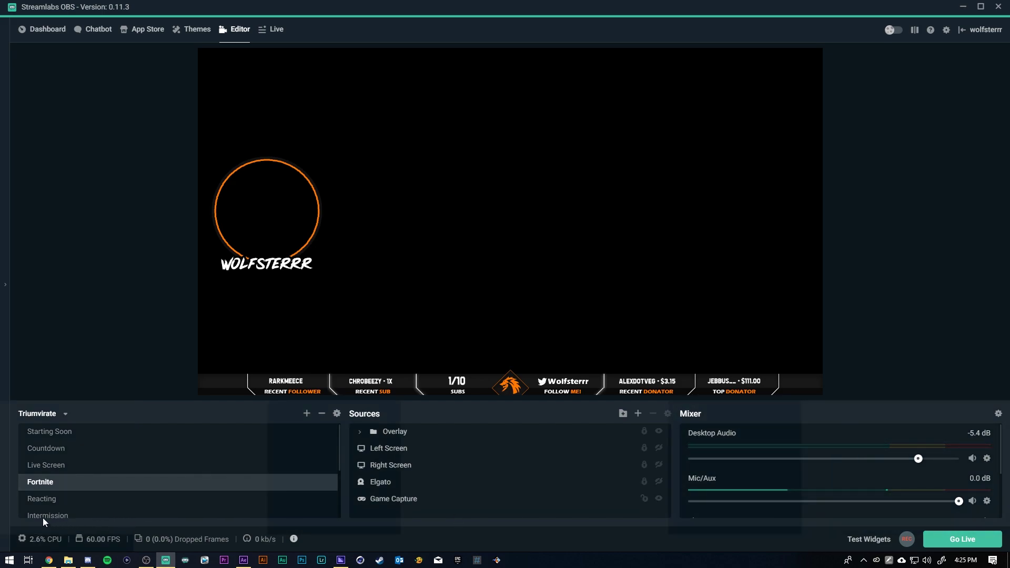
# Step: Switch to the Intermission scene, then to Live Screen, to watch the Tutorial stinger play
pyautogui.click(46, 516)
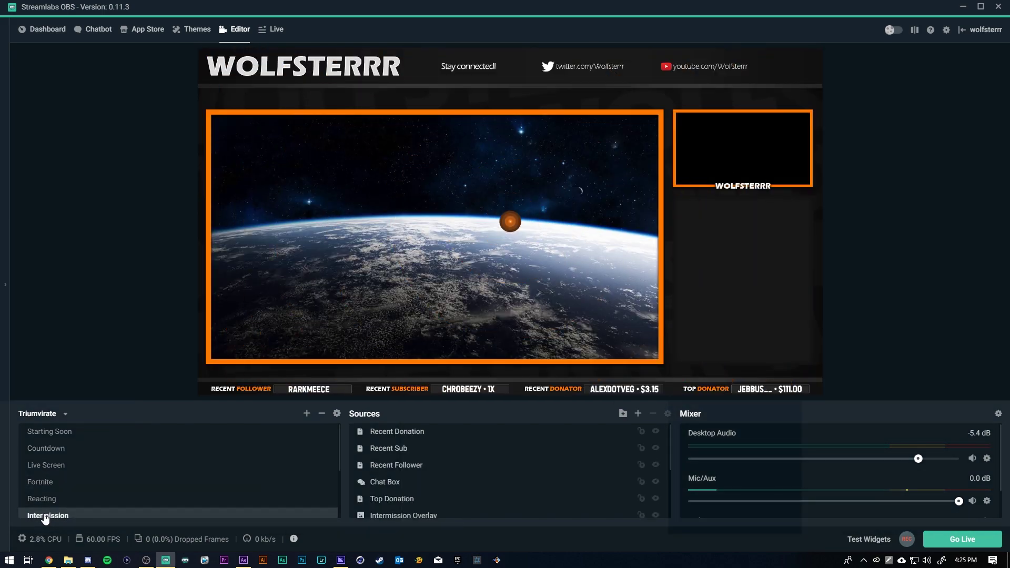
pyautogui.click(64, 466)
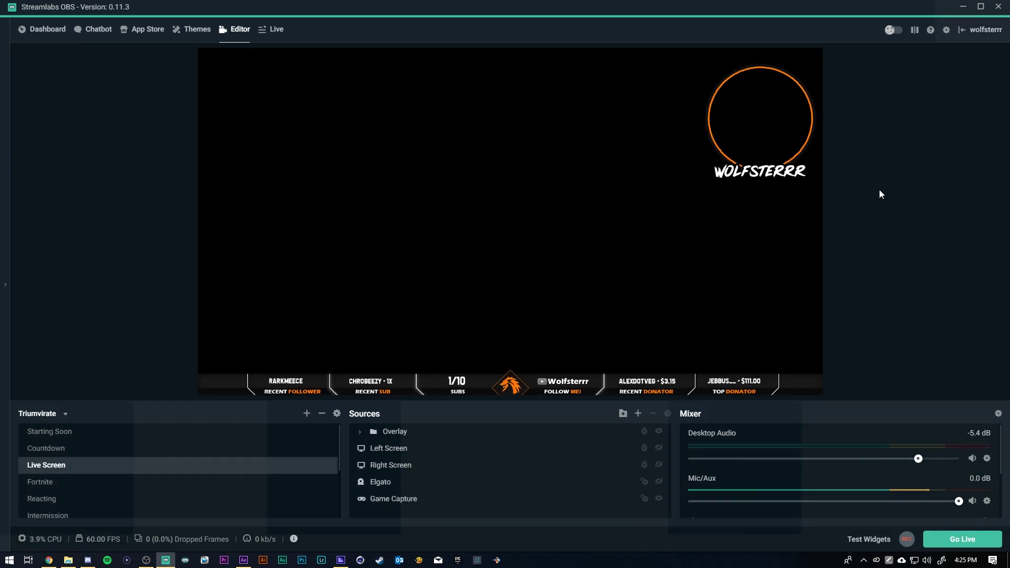